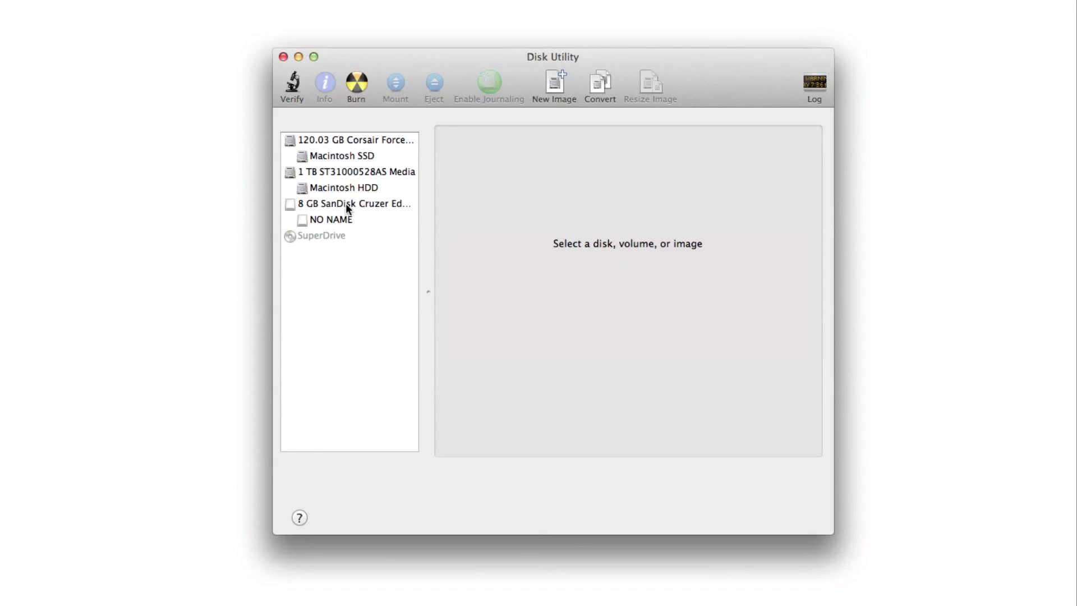
Erase the 8 GB SanDisk as Mac OS Extended (Journaled), naming the volume 'Mountain Lion USB Key'
left_click(346, 203)
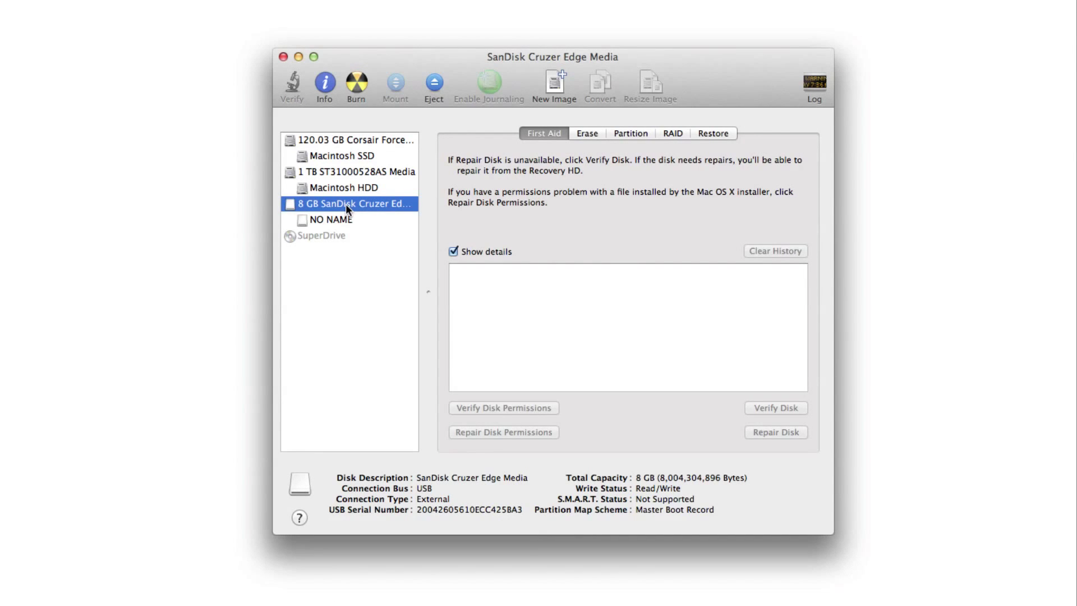
left_click(590, 134)
left_click(664, 278)
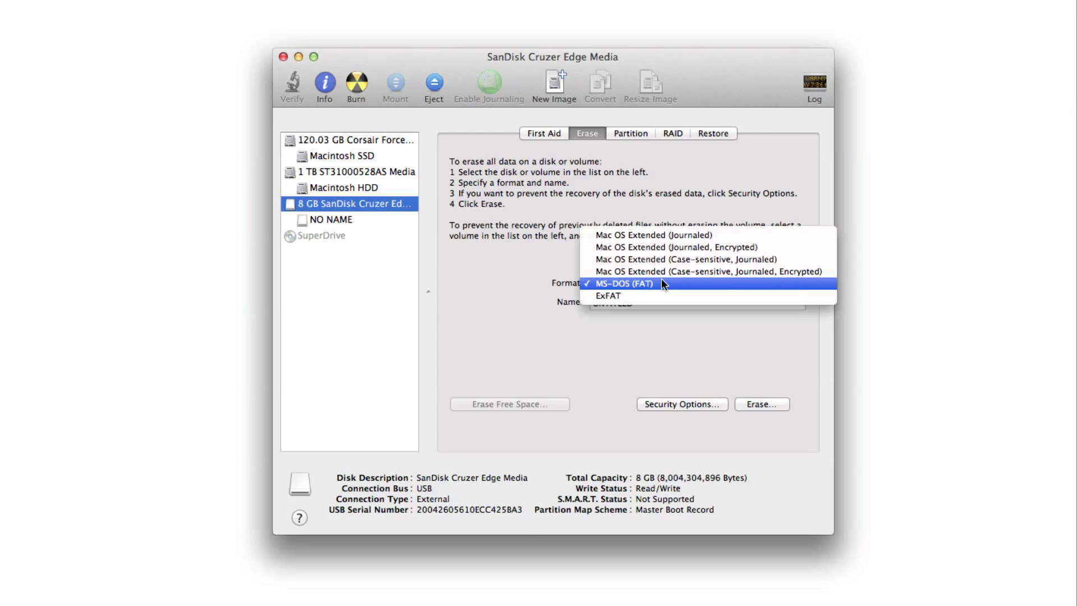
left_click(673, 235)
left_click(661, 298)
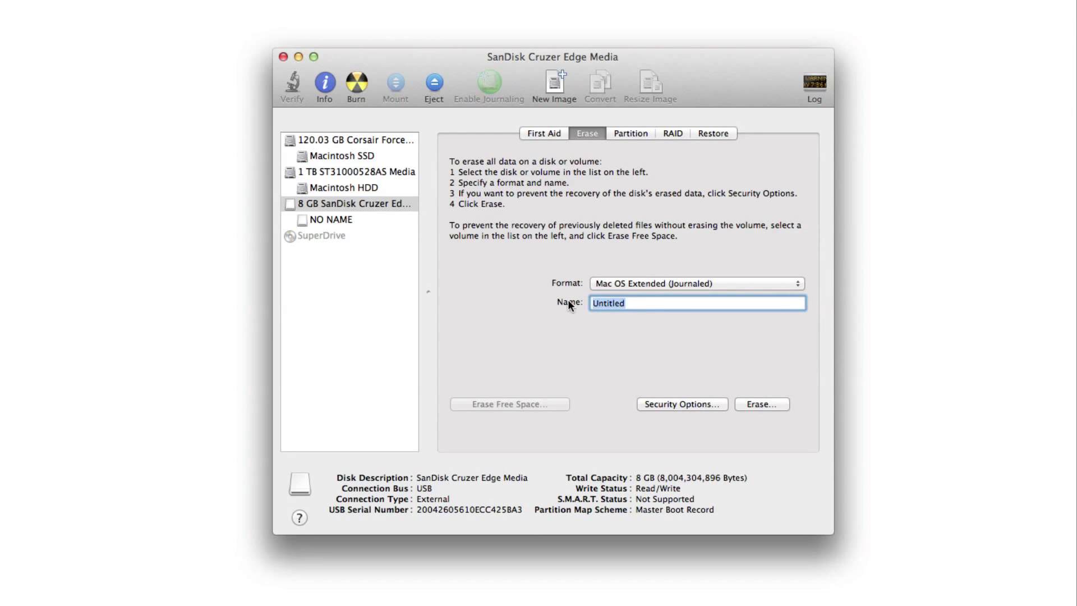
type("Mountain Lion USB K")
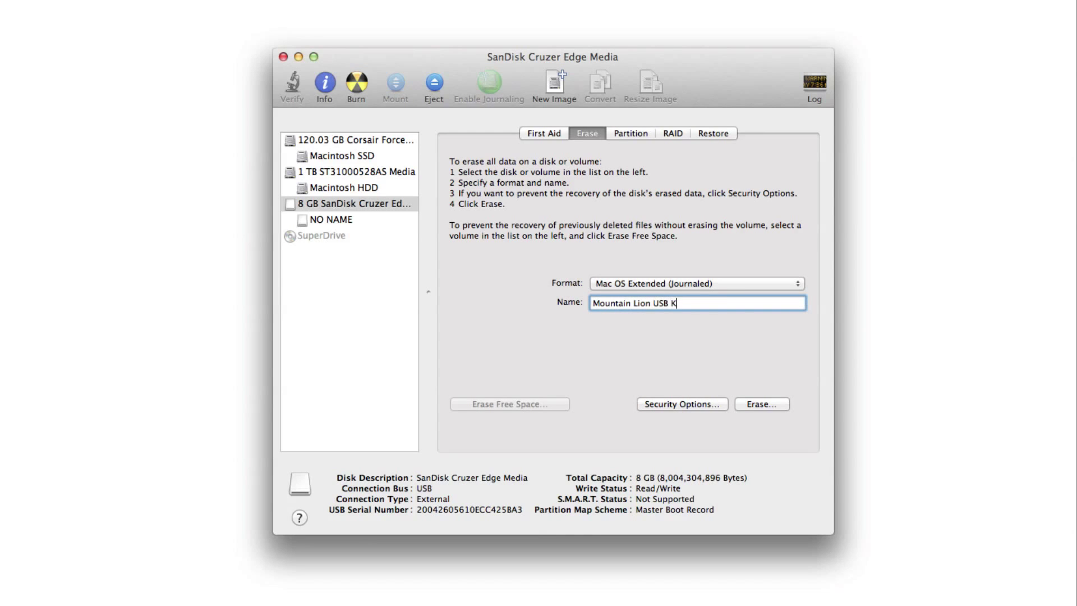
type("ey")
left_click(763, 404)
left_click(681, 222)
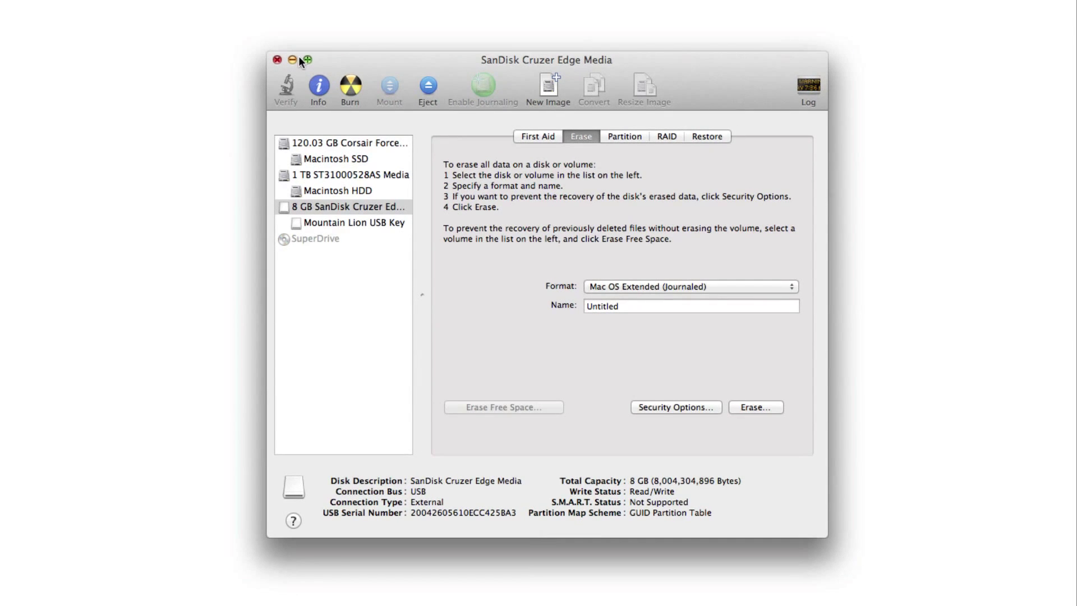
Minimise Disk Utility and show the Applications folder in a new Finder window
left_click(298, 58)
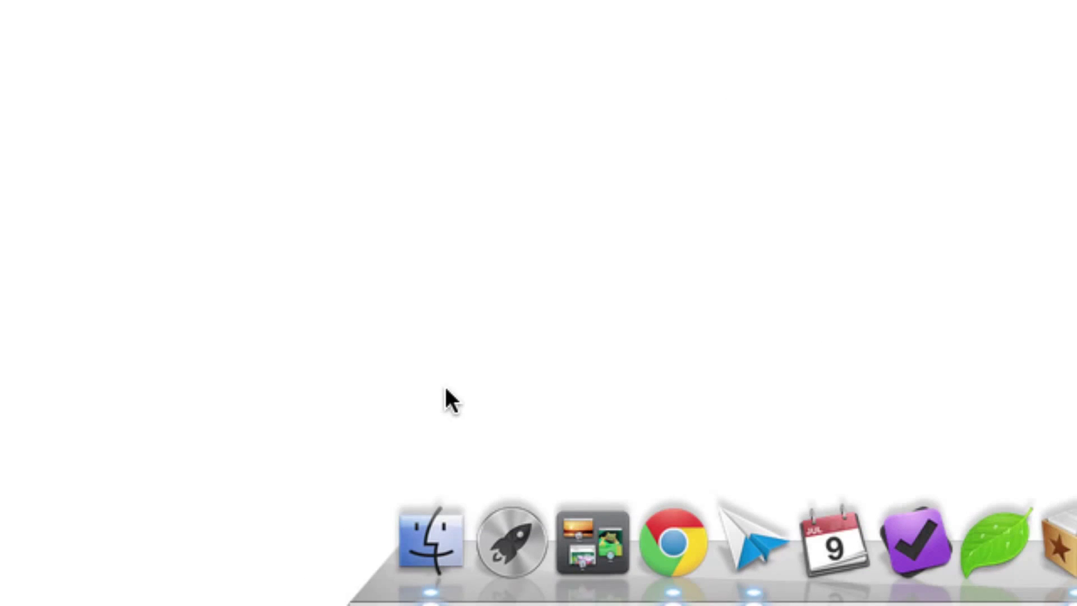
left_click(492, 539)
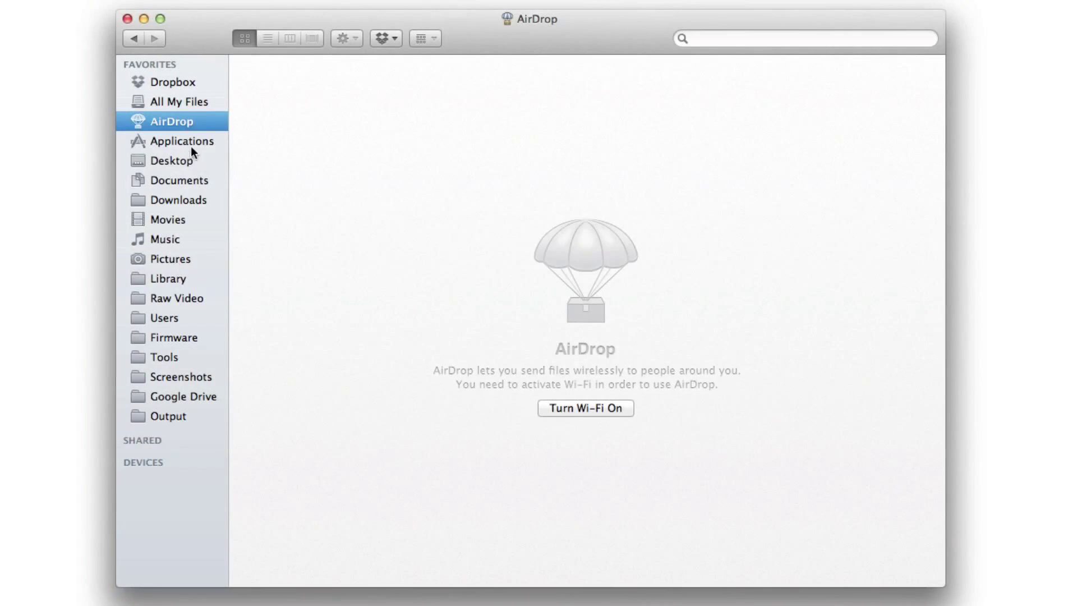
left_click(183, 143)
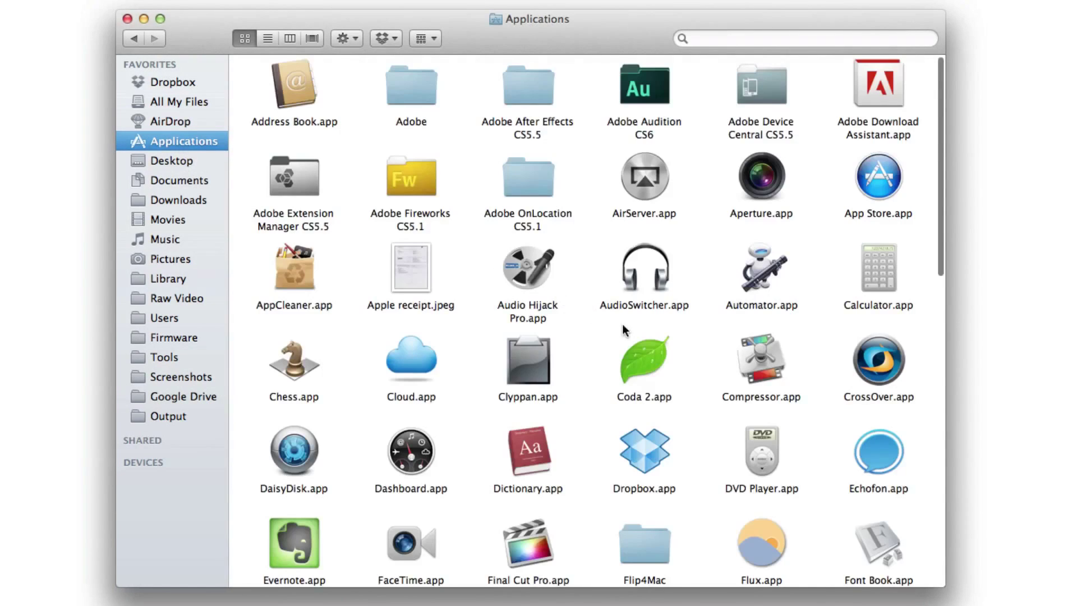
Find Install OS X Mountain Lion.app and bring up its context menu
scroll(622, 324, "down", 10)
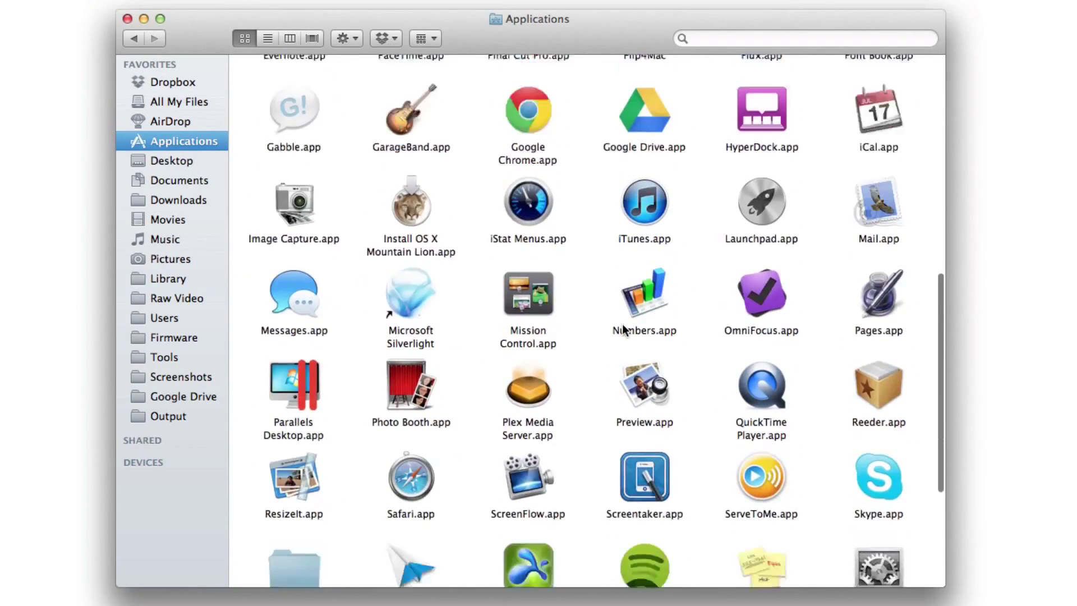
scroll(622, 326, "down", 5)
scroll(623, 327, "up", 10)
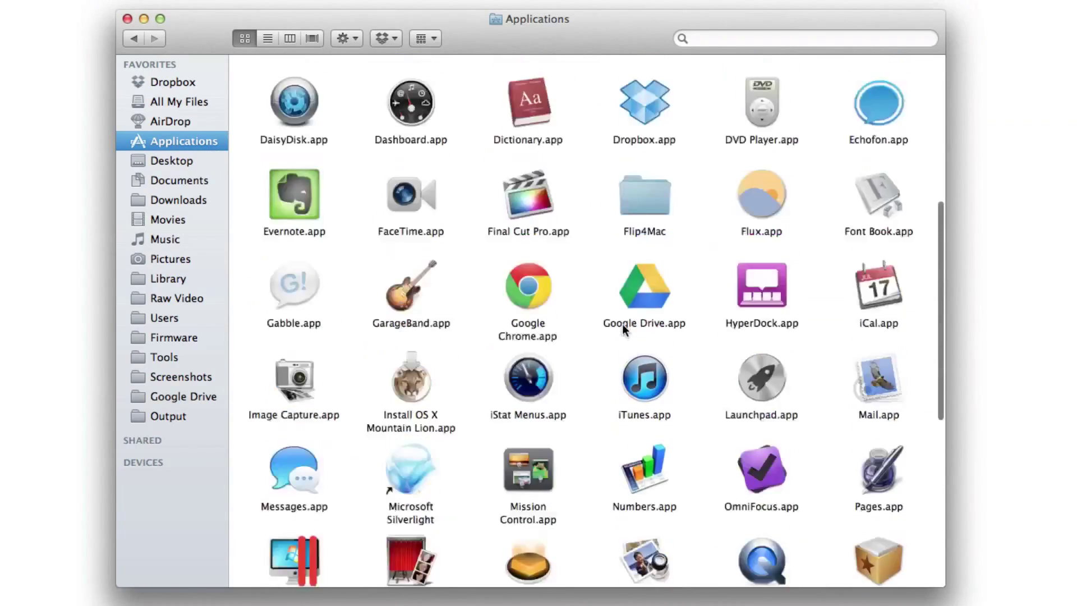
scroll(622, 326, "up", 6)
scroll(623, 327, "down", 3)
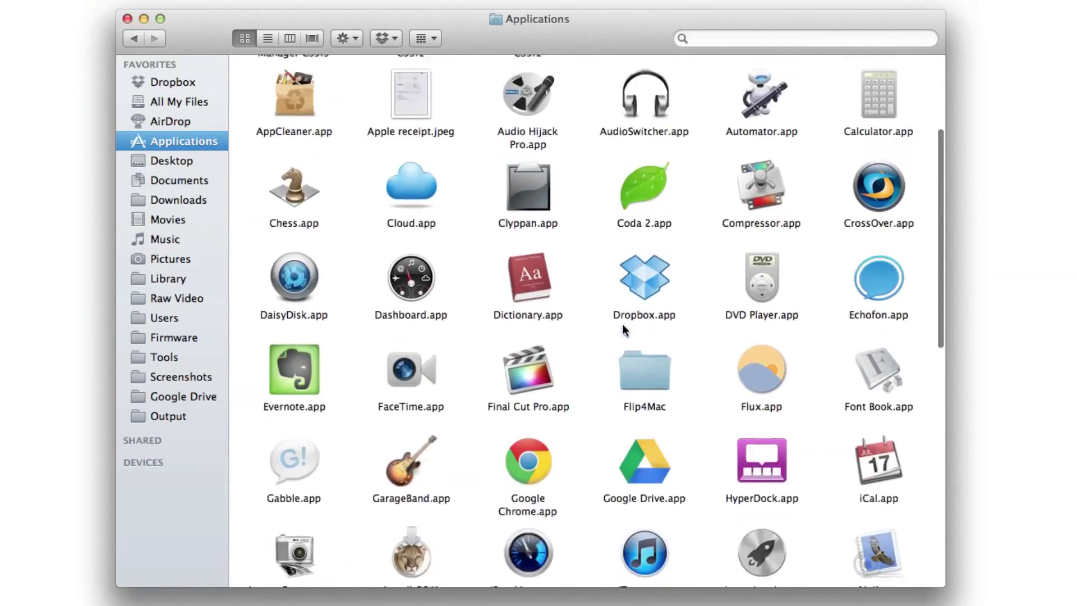
scroll(624, 330, "down", 4)
left_click(415, 387)
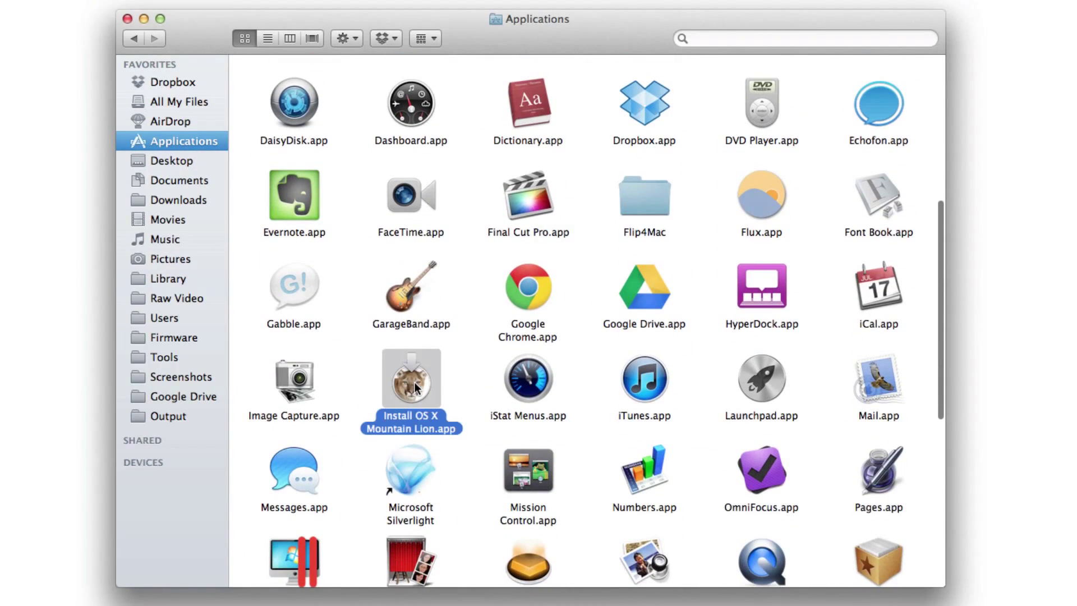
right_click(415, 387)
Open Contents > SharedSupport, mount InstallESD.dmg, and close the Mac OS X Install ESD window
left_click(436, 406)
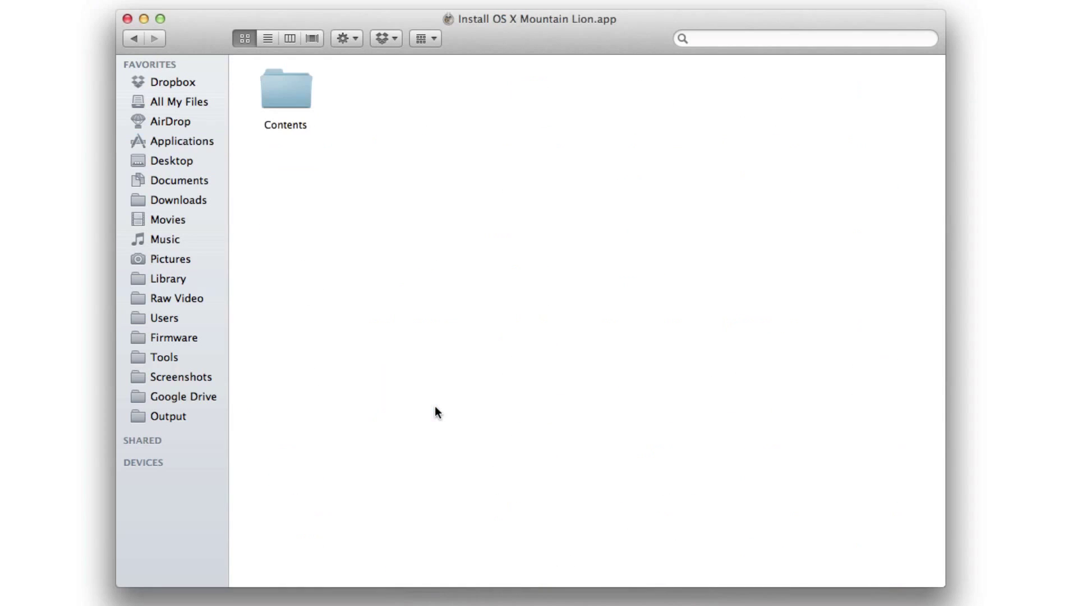
double_click(296, 99)
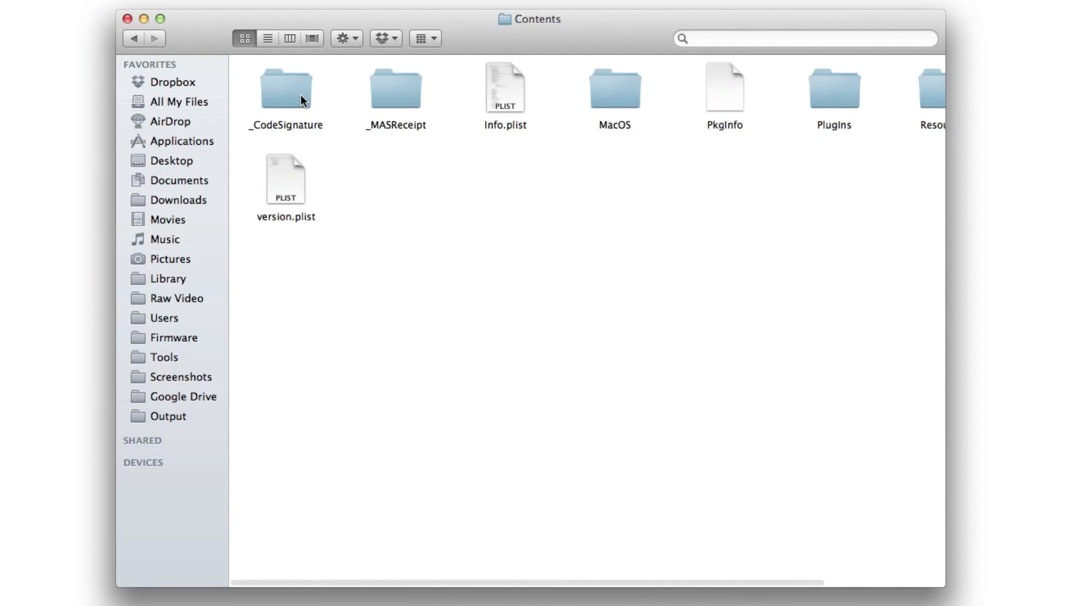
scroll(724, 160, "right", 3)
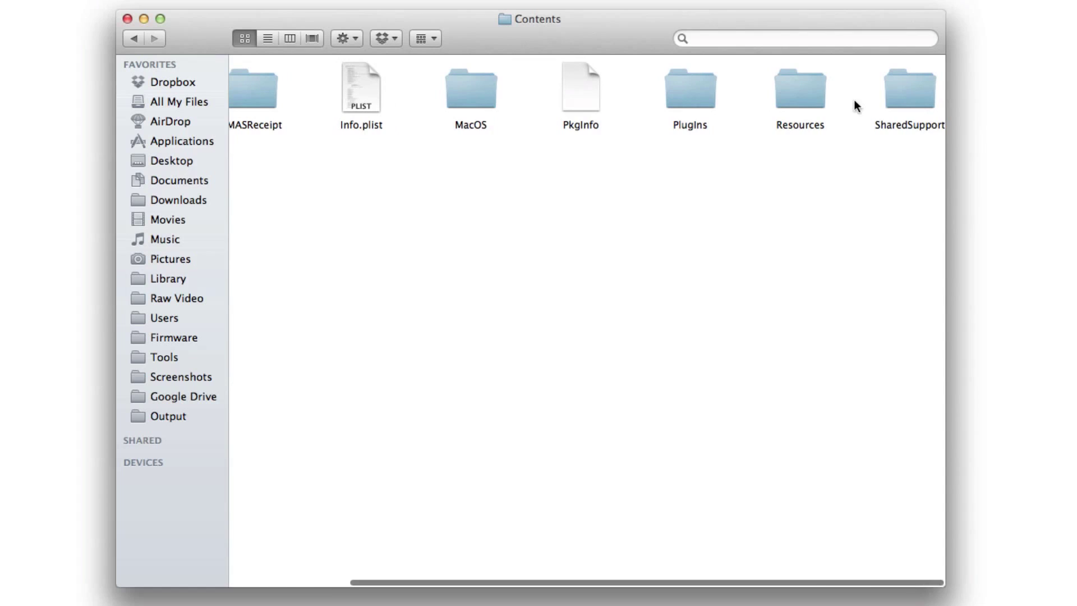
double_click(896, 94)
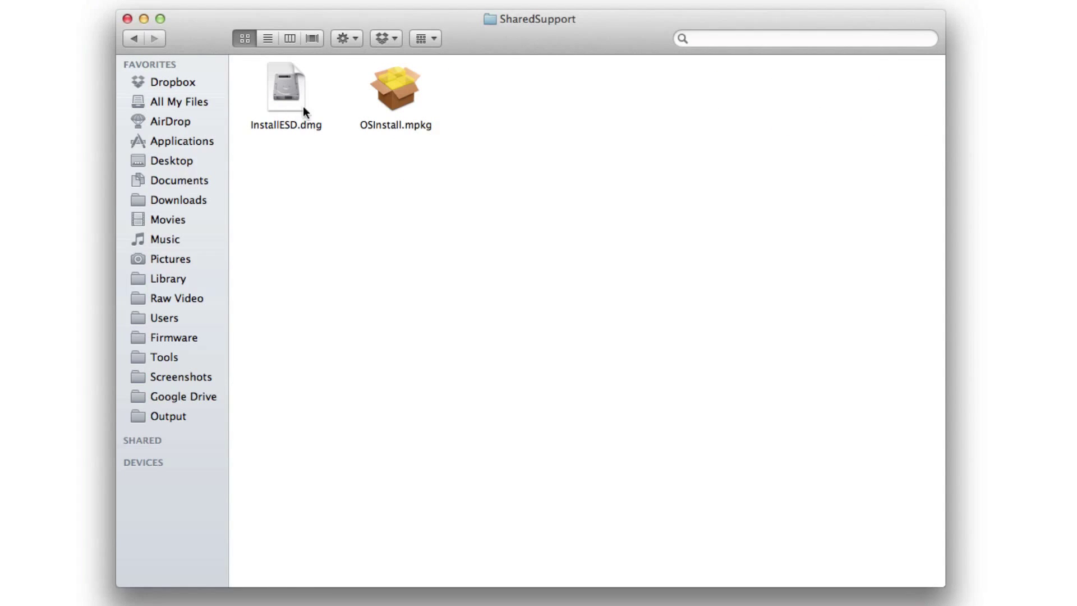
double_click(289, 93)
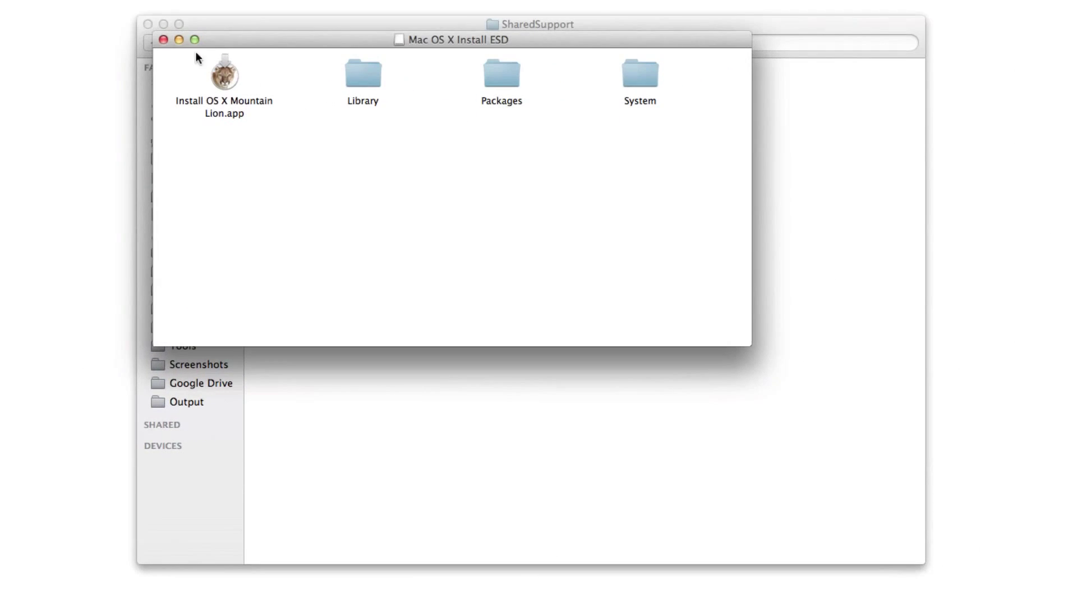
left_click(164, 39)
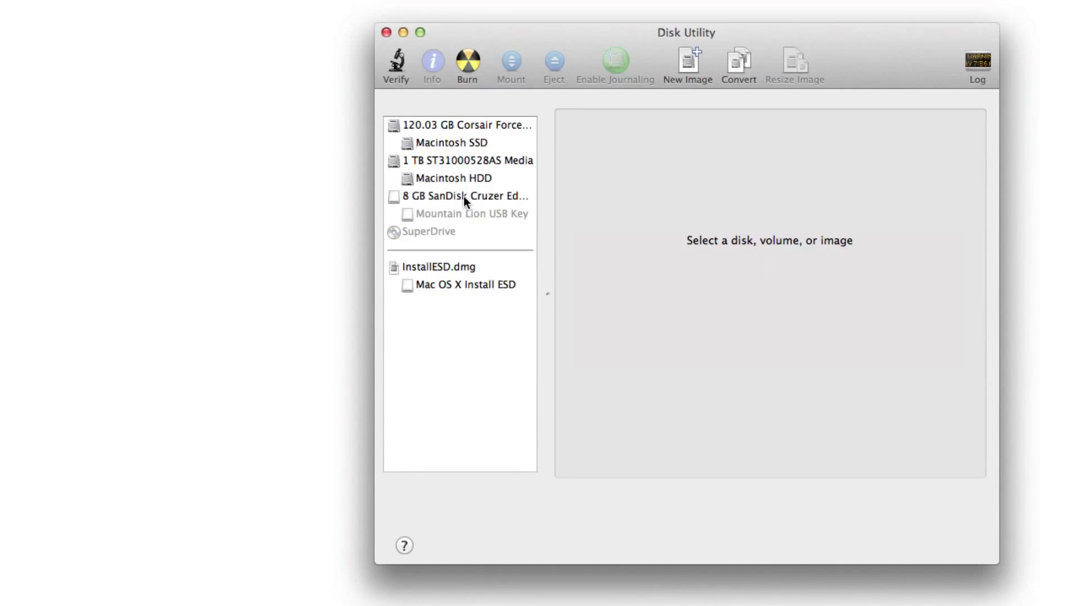
Restore InstallESD.dmg onto the Mountain Lion USB Key volume, confirming it will be erased
left_click(464, 196)
left_click(863, 121)
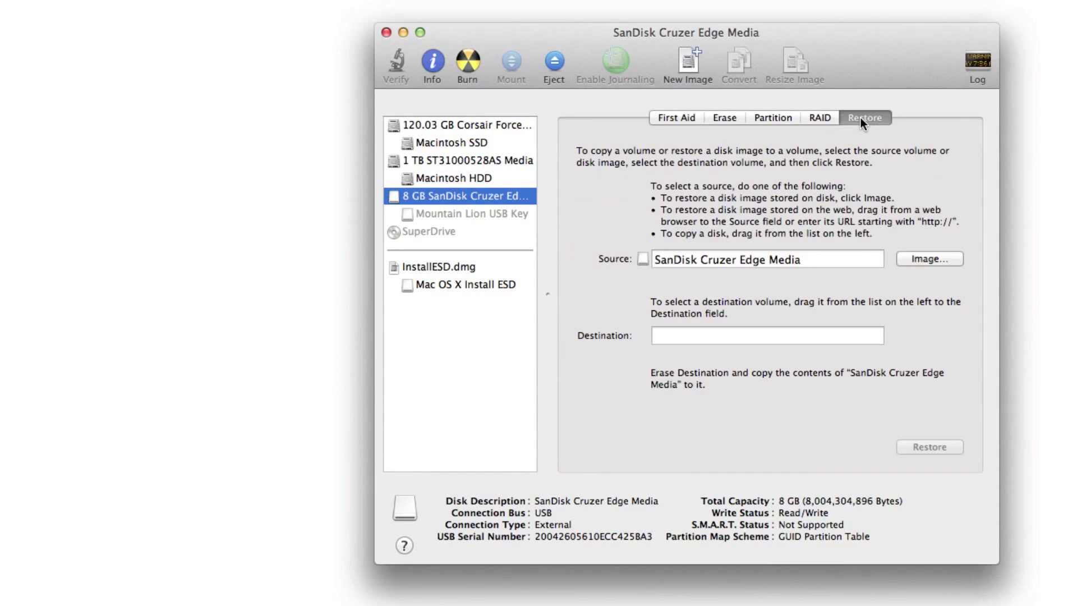
left_click(717, 337)
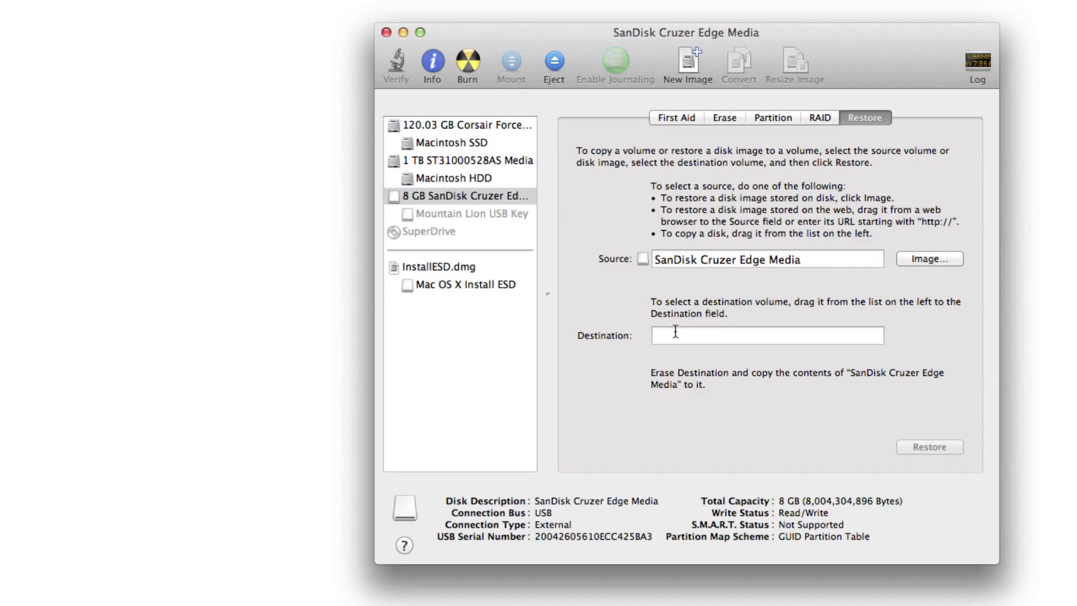
left_click_drag(466, 209, 730, 331)
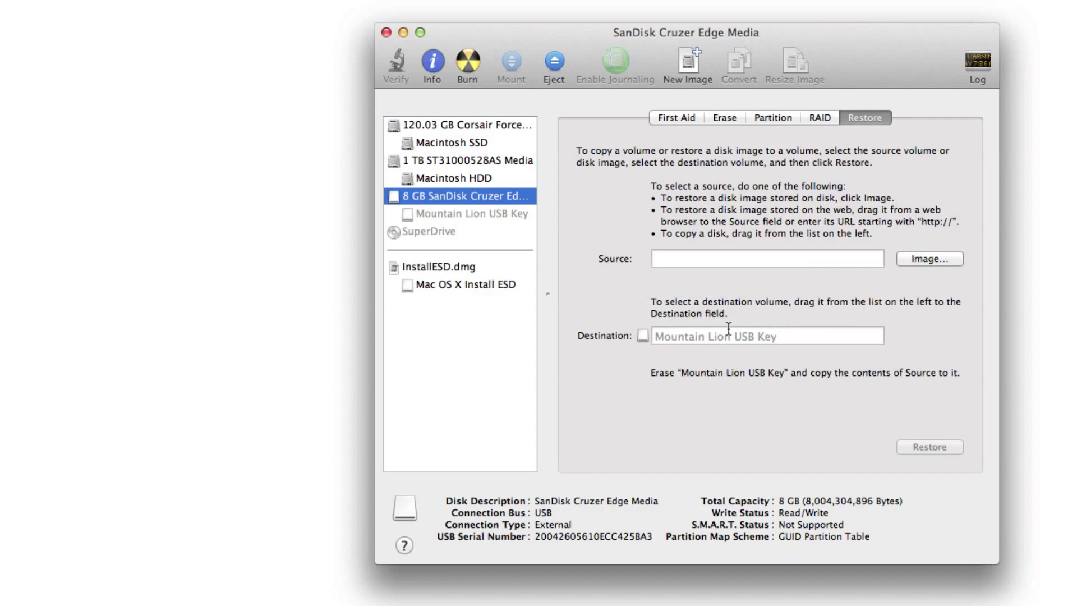
left_click(666, 258)
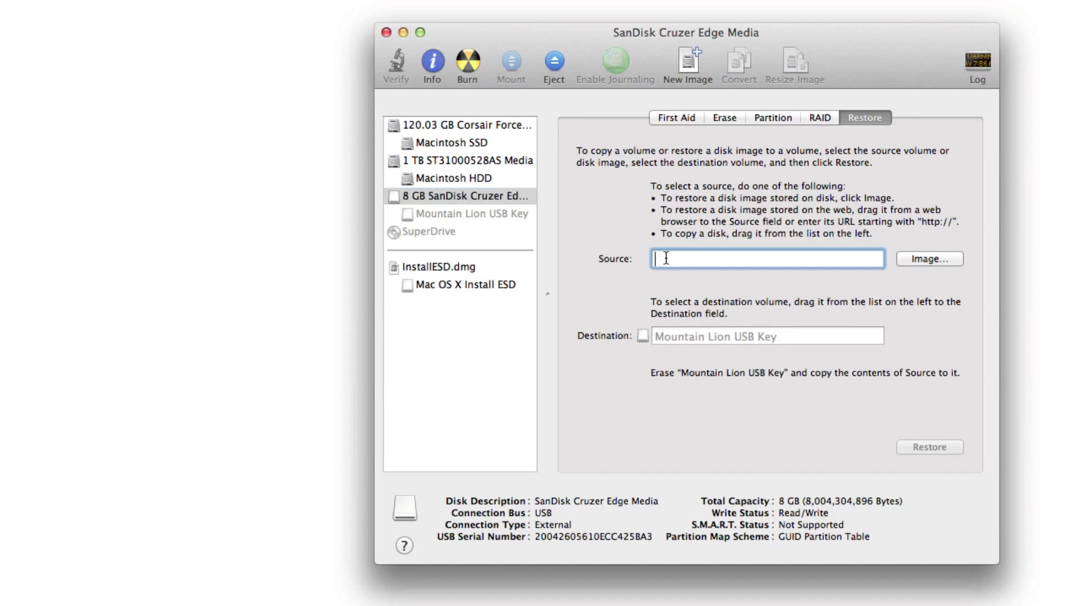
left_click(433, 267)
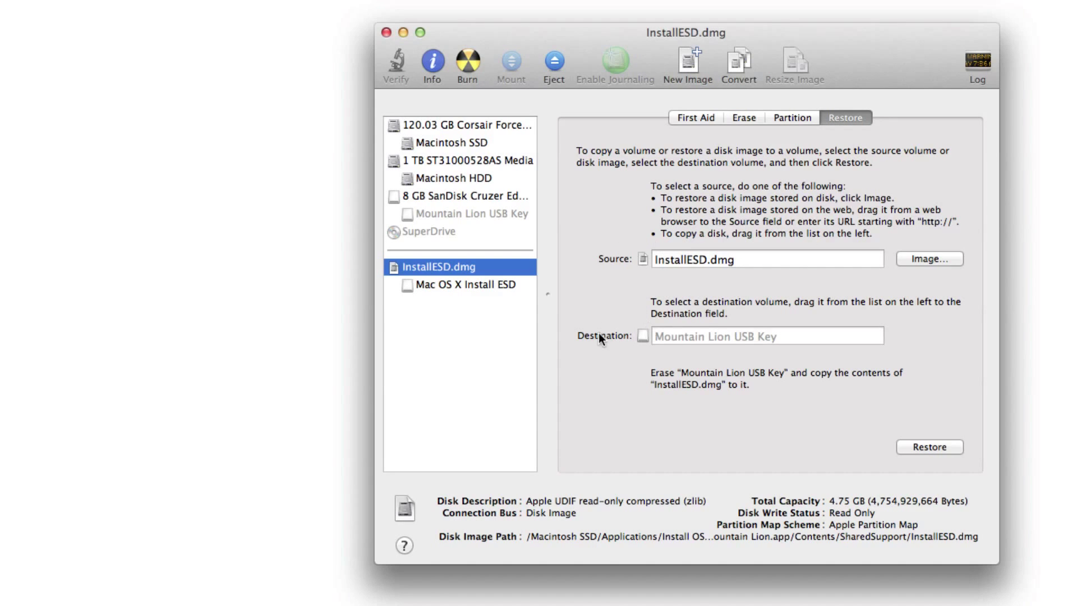
left_click(920, 446)
left_click(805, 210)
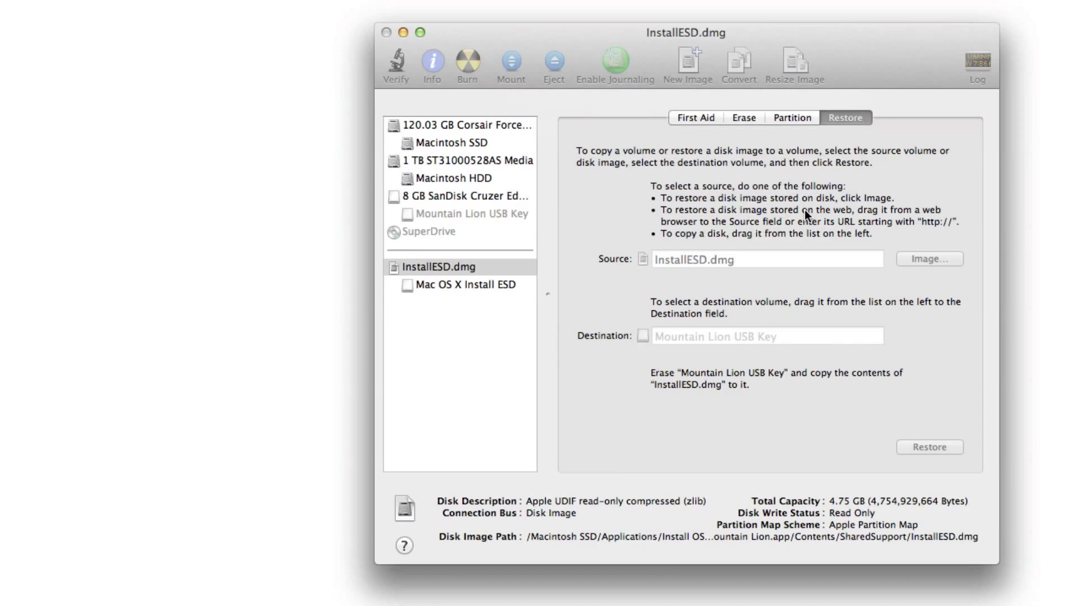
Authorise the restore with the administrator password
type("*********")
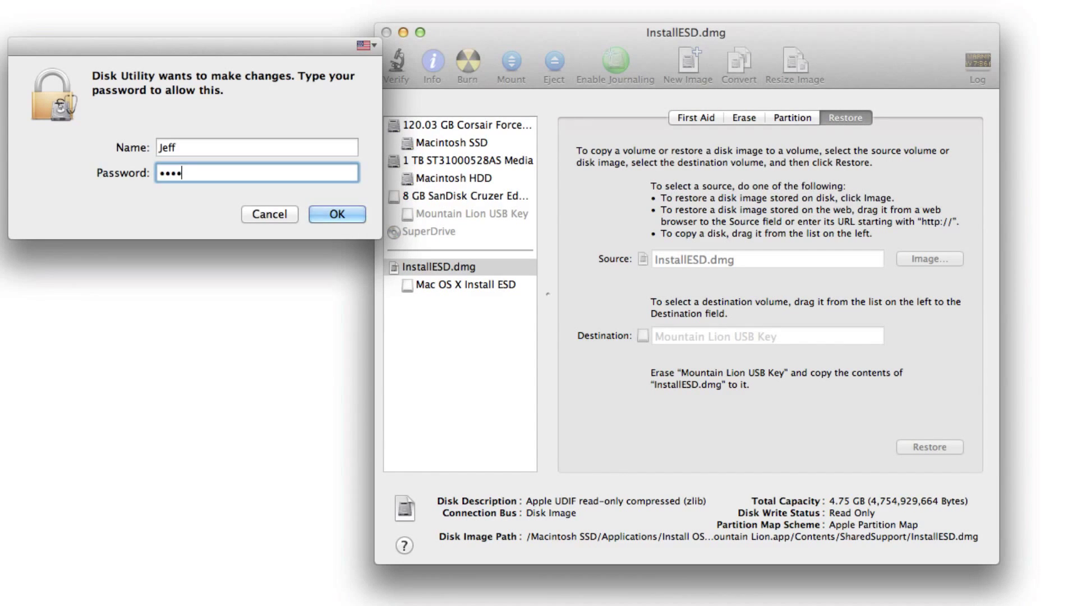
key("Return")
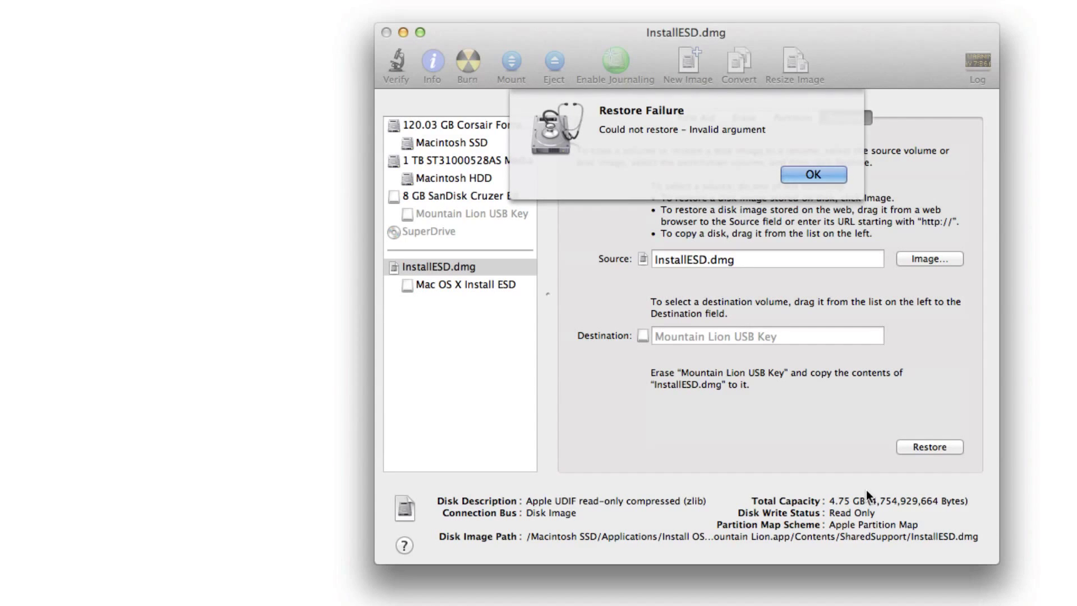
Dismiss the Restore Failure message and eject the 8 GB SanDisk drive
left_click_drag(599, 130, 785, 171)
left_click(805, 173)
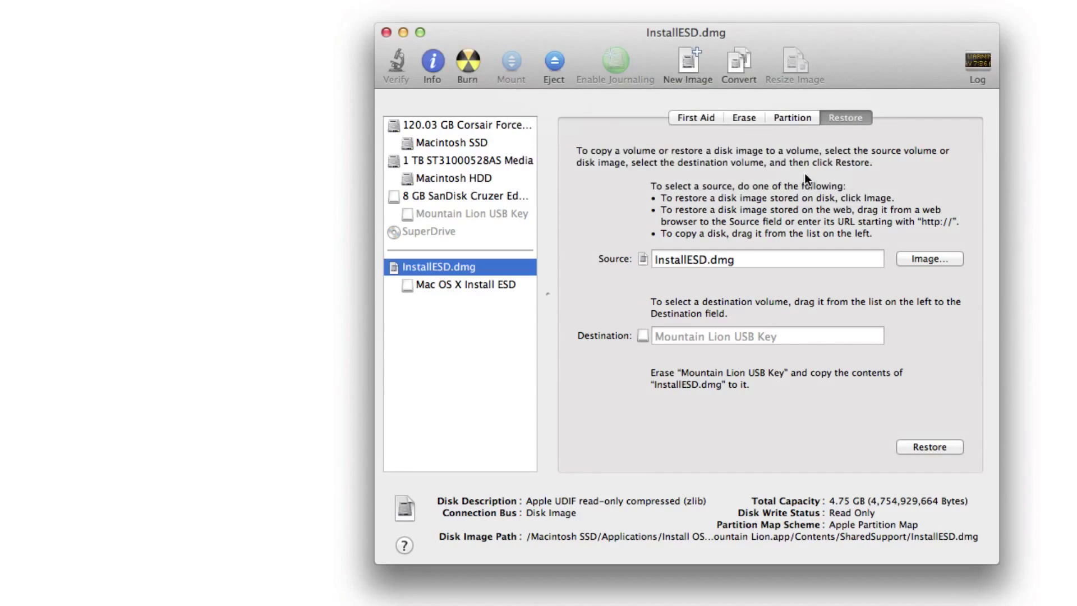
left_click(430, 196)
right_click(432, 197)
left_click(481, 235)
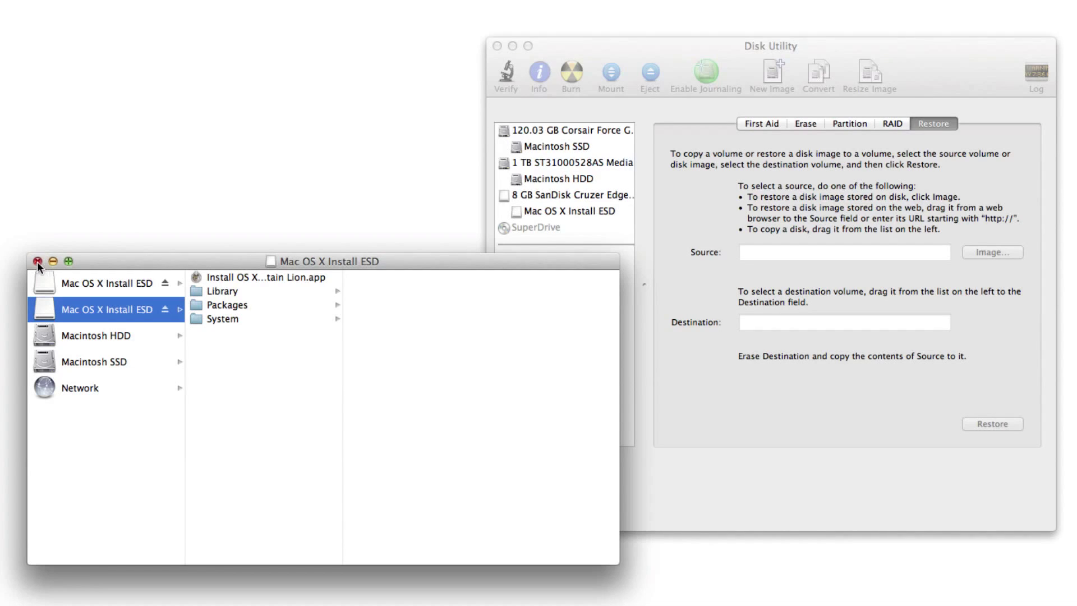
Start renaming the Mac OS X Install ESD volume in the Finder sidebar
left_click(87, 311)
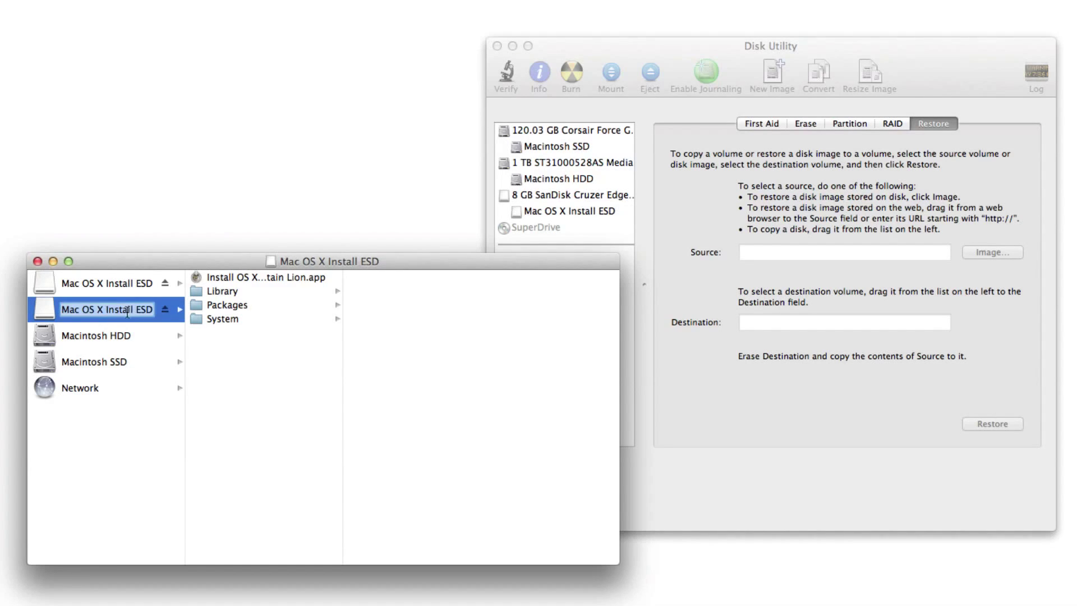